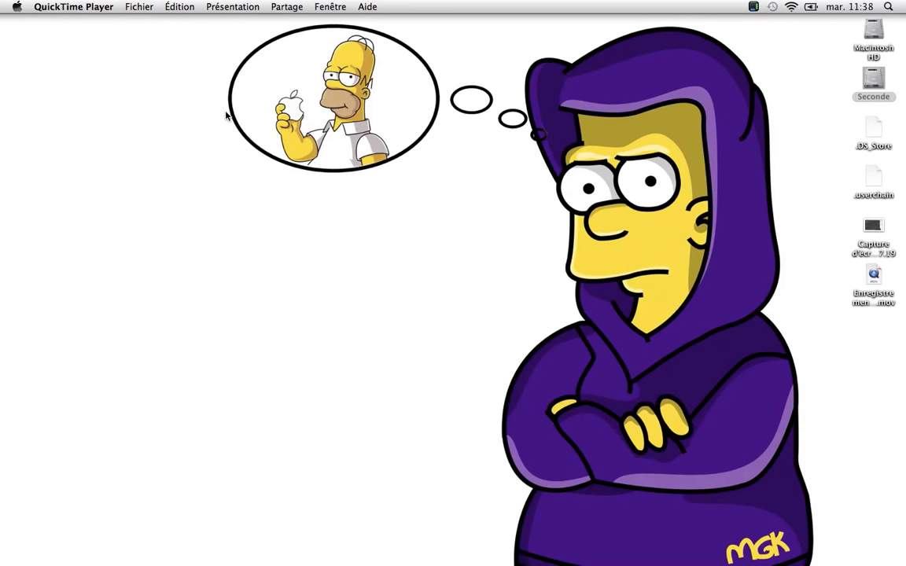
# - Switch to Logic Pro and create a new project with one software instrument track
pyautogui.moveTo(401, 555)
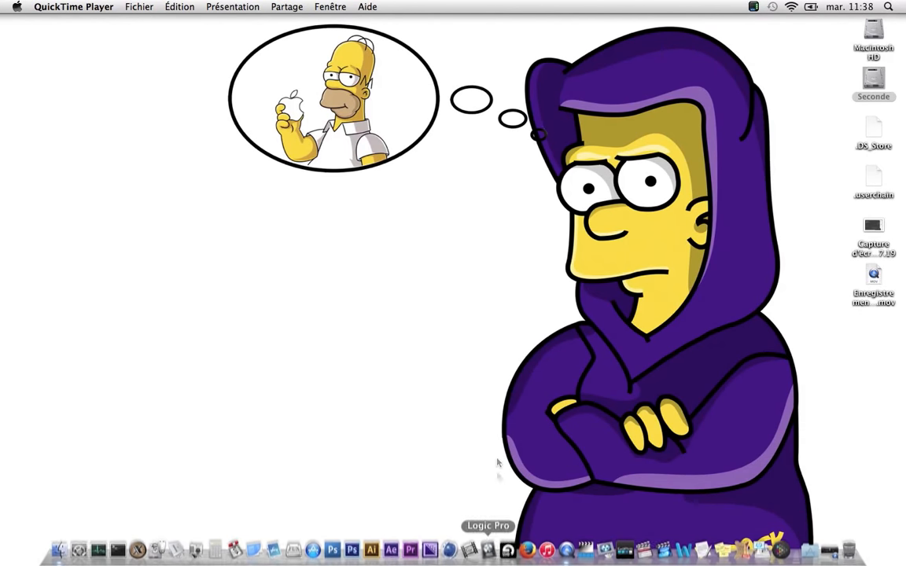
pyautogui.click(488, 549)
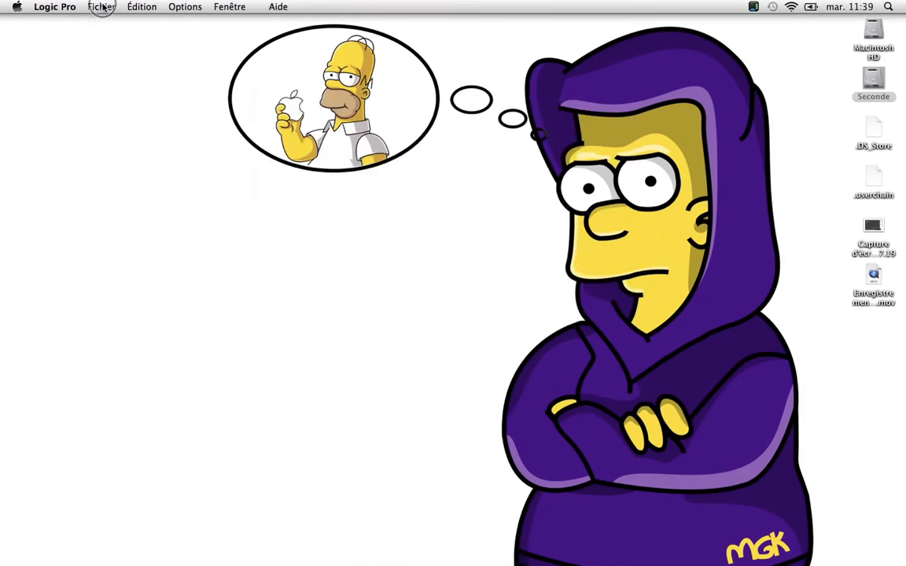
pyautogui.click(101, 6)
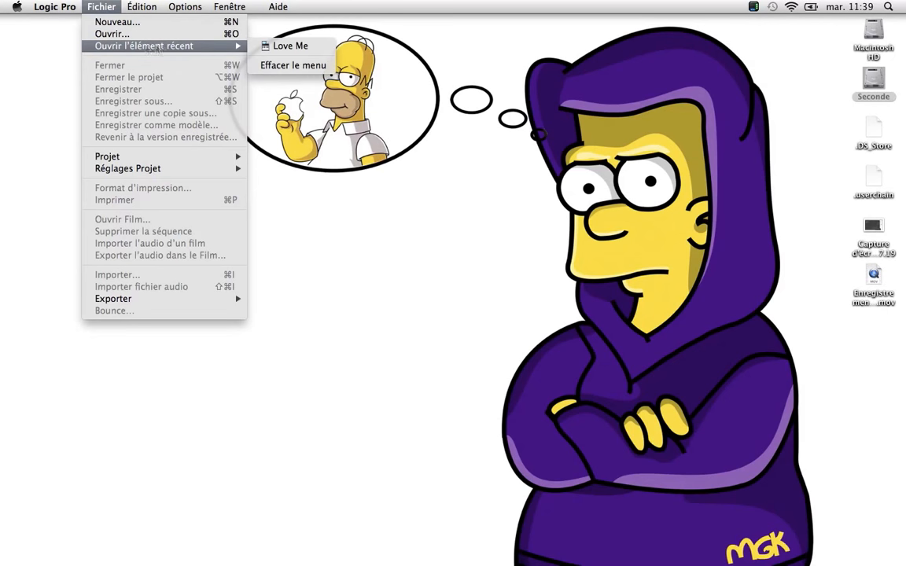
pyautogui.click(149, 29)
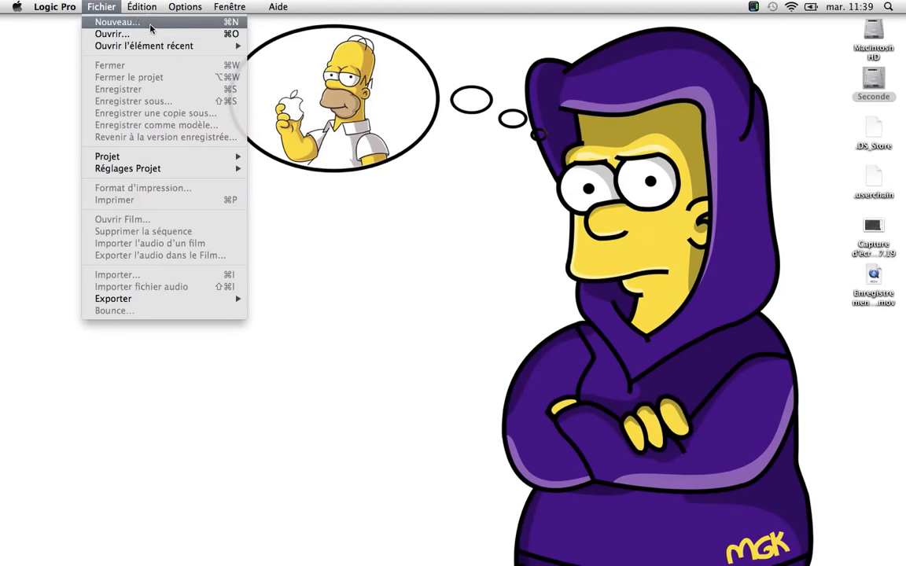
pyautogui.click(415, 118)
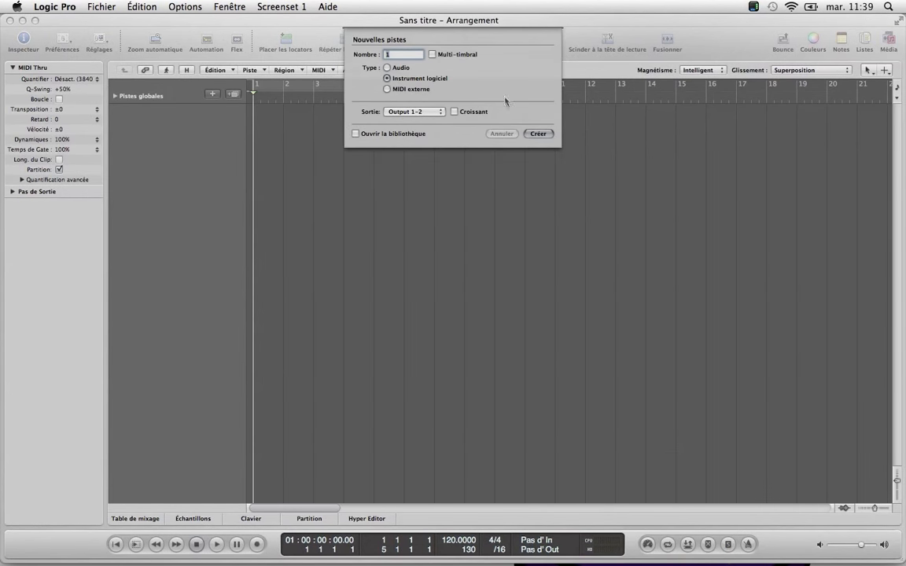
pyautogui.press('Return')
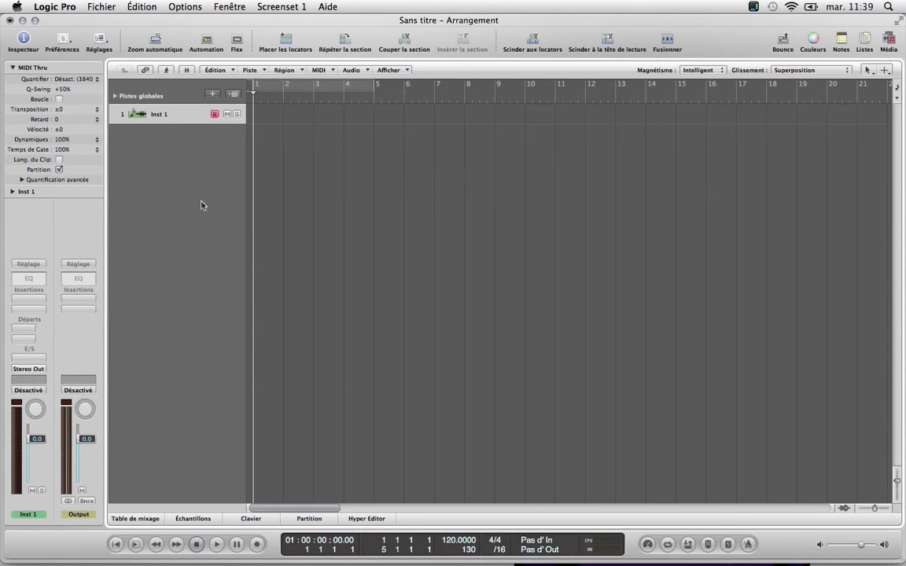
# - Load the stereo version of LennarDigital's Sylenth1 as the instrument on the Inst 1 track
pyautogui.click(39, 360)
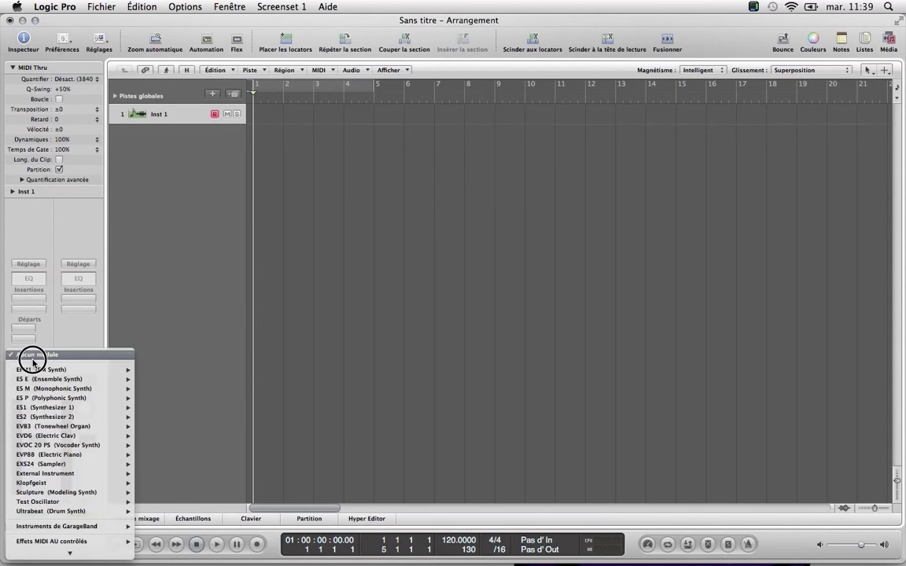
pyautogui.moveTo(65, 554)
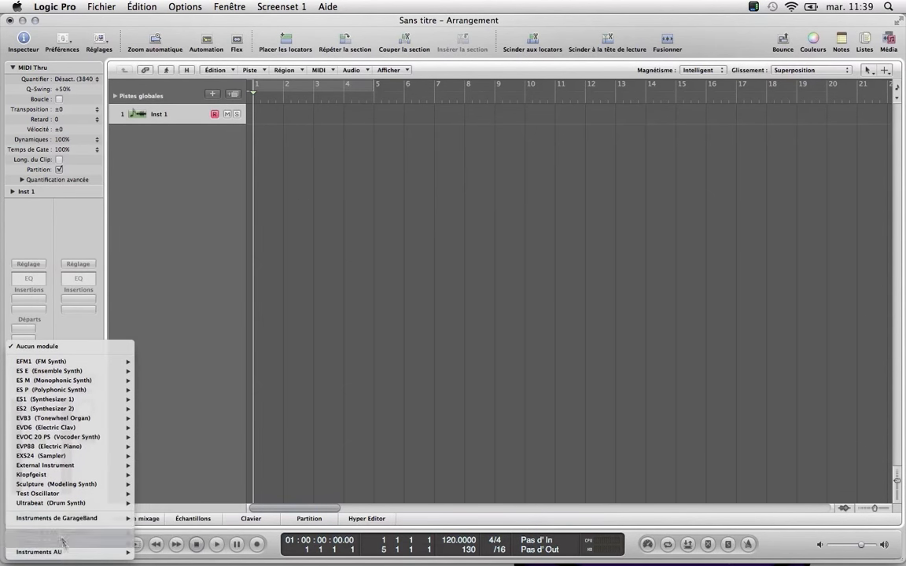
pyautogui.moveTo(155, 554)
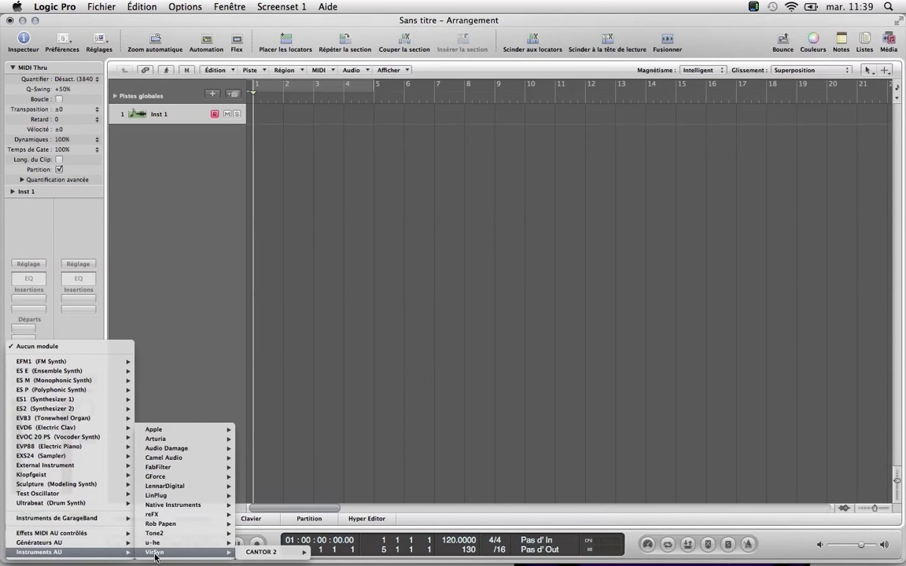
pyautogui.moveTo(165, 486)
pyautogui.moveTo(260, 486)
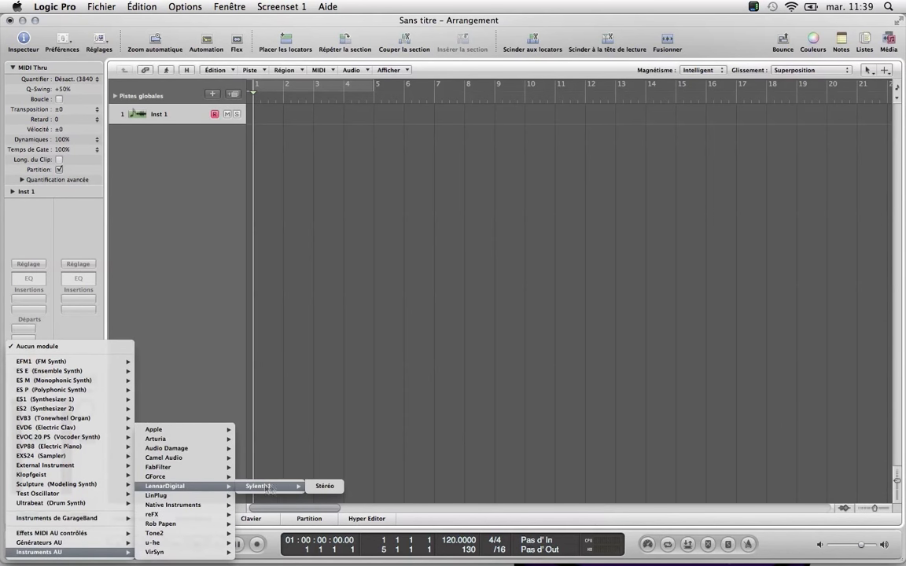
pyautogui.click(321, 487)
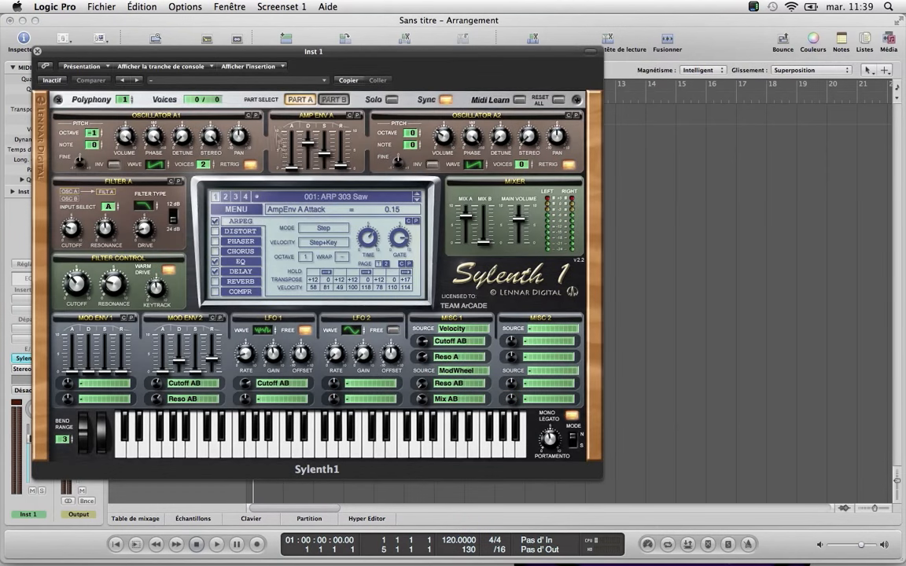
# - Load Sylenth1's preset 019: ARP TranceMania, then turn off its arpeggiator and lower the filter control cutoff to about 3.38 Hz
pyautogui.click(307, 199)
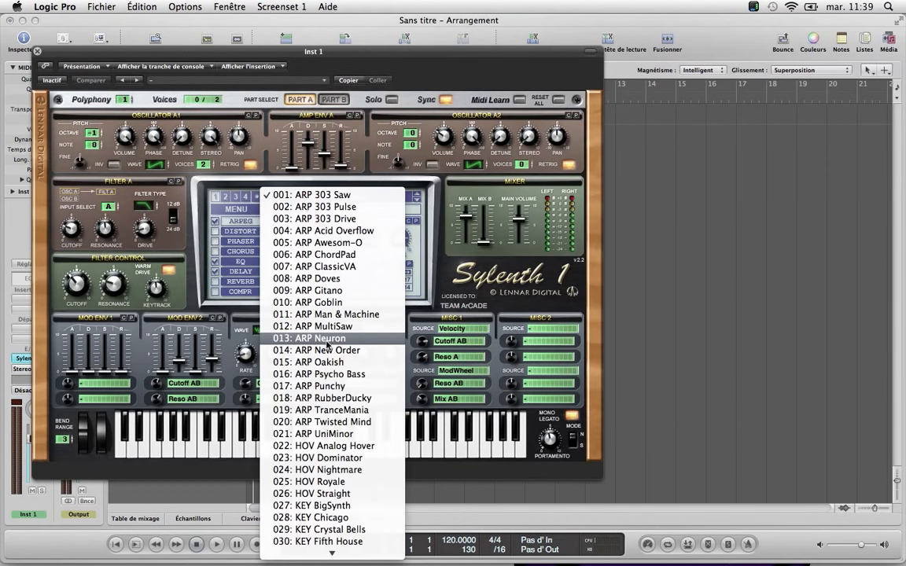
pyautogui.click(326, 410)
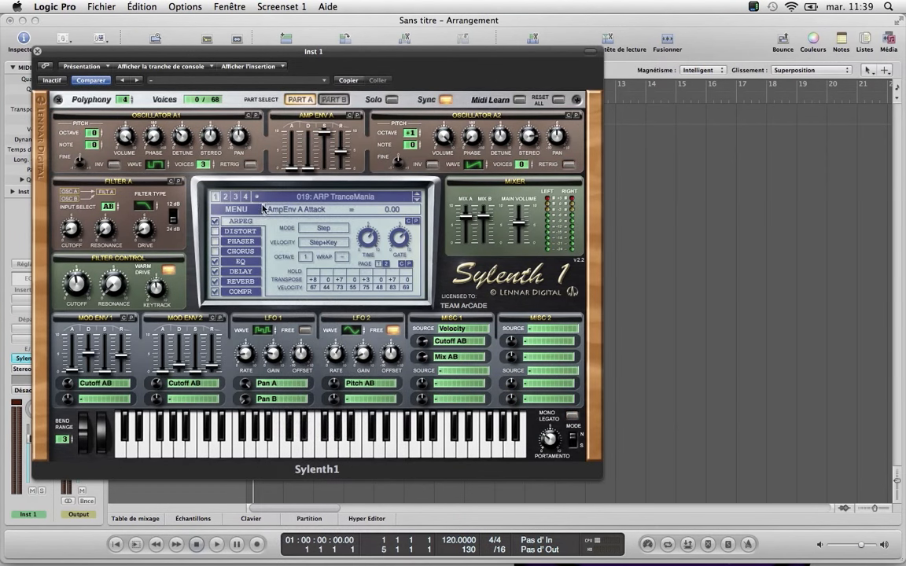
pyautogui.click(215, 221)
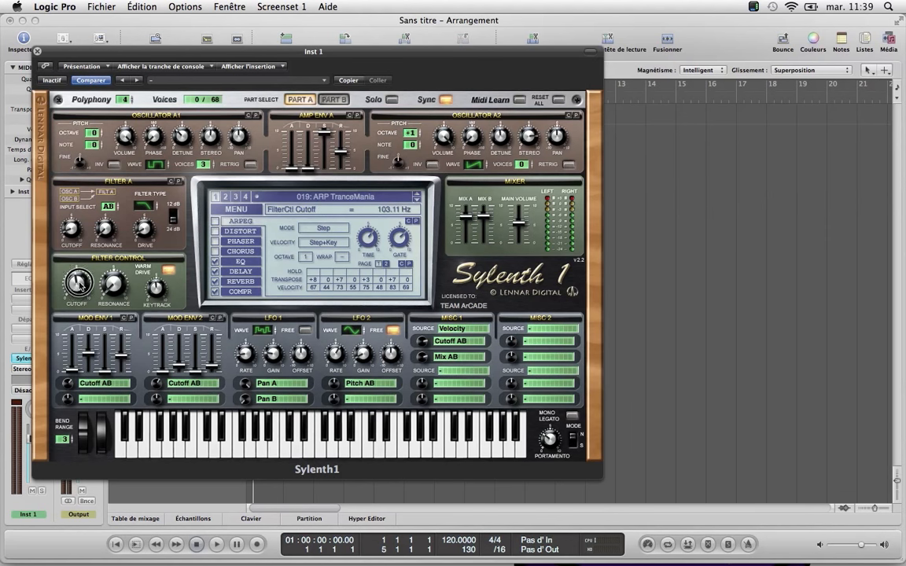
pyautogui.moveTo(85, 323); pyautogui.dragTo(91, 340)
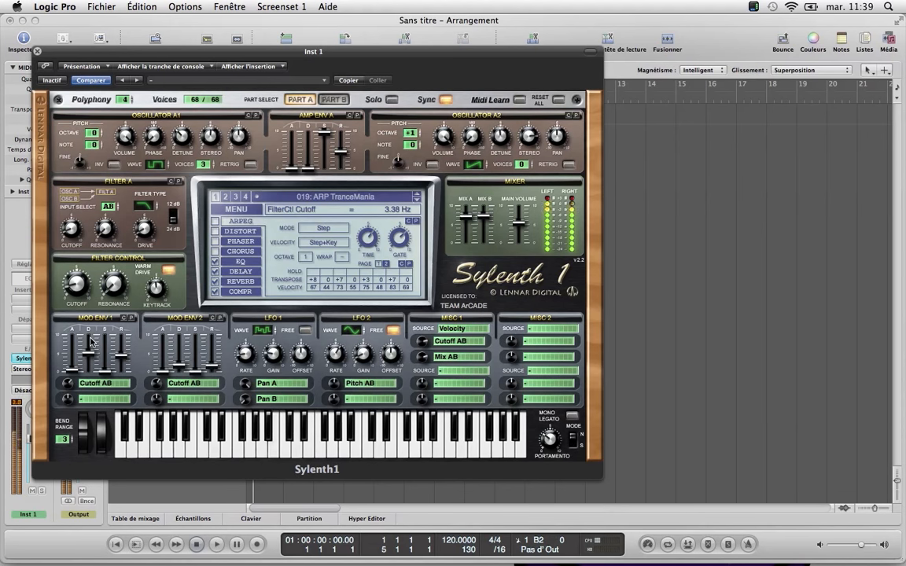
pyautogui.click(37, 51)
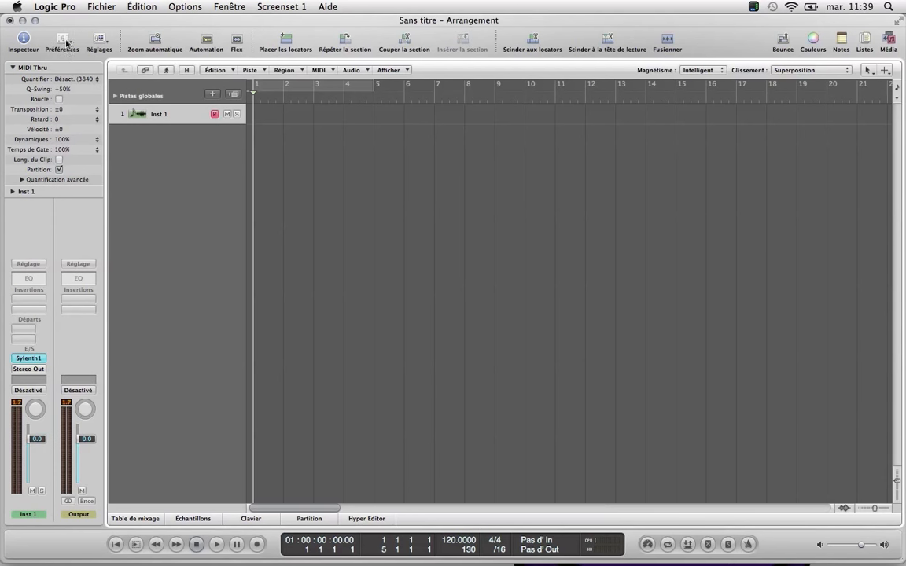
# - Open the application preferences and display the MIDI synchronization settings
pyautogui.click(62, 39)
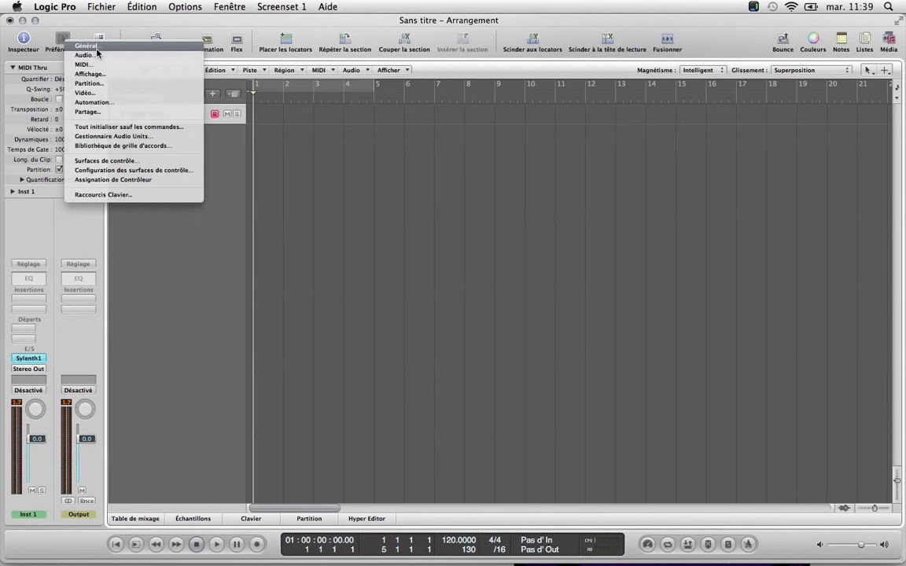
pyautogui.click(96, 48)
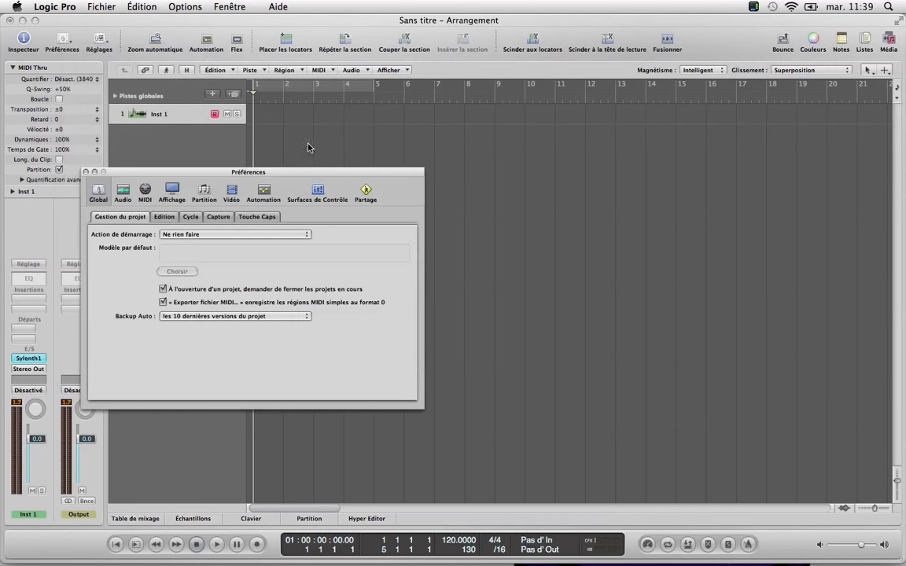
pyautogui.moveTo(283, 172); pyautogui.dragTo(350, 140)
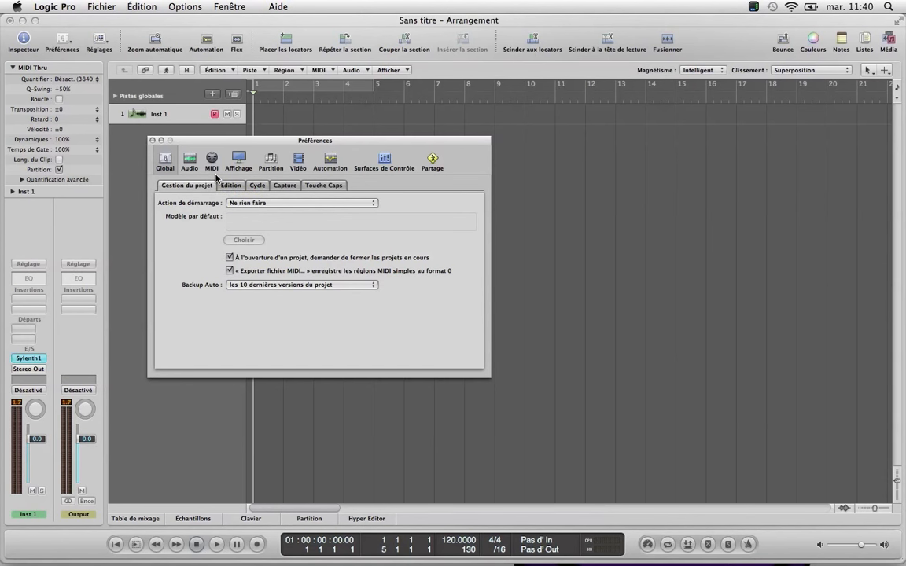
pyautogui.click(212, 160)
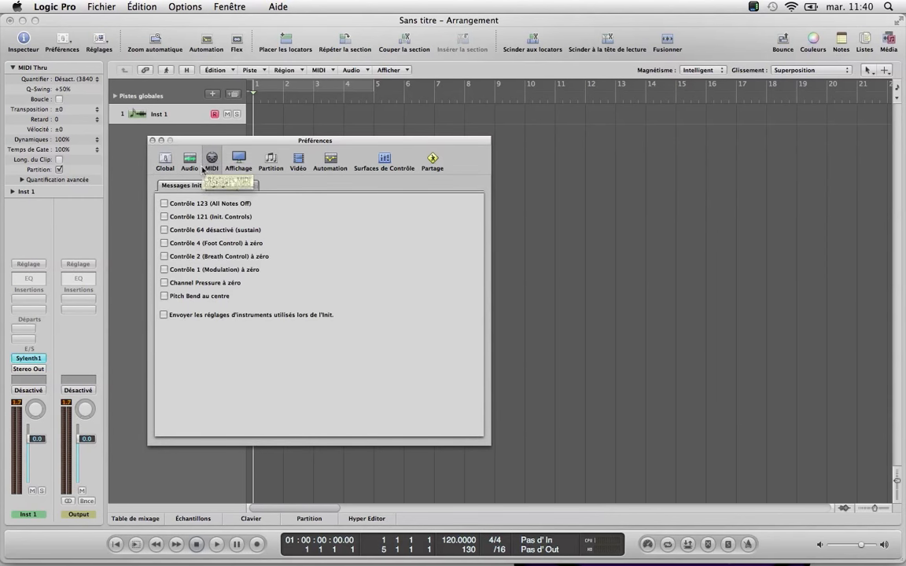
pyautogui.click(221, 186)
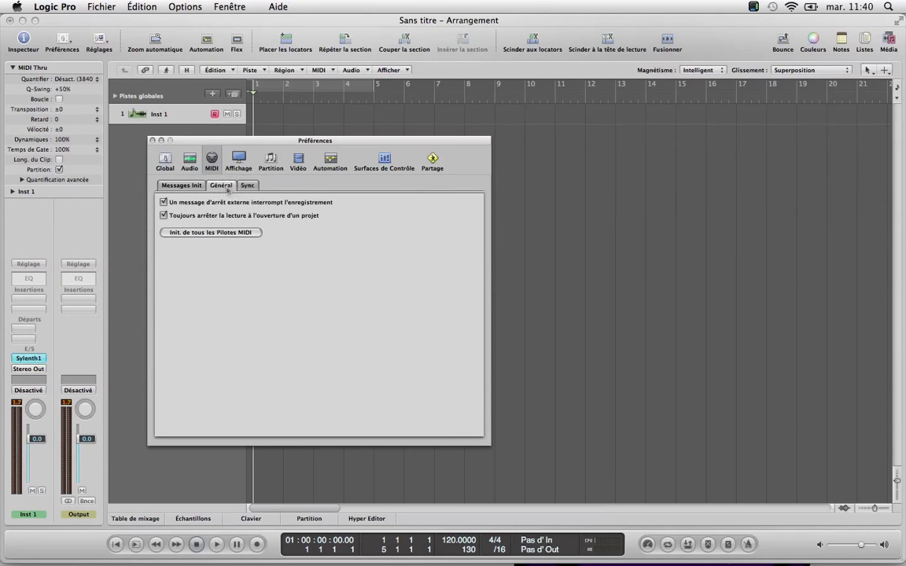
pyautogui.click(246, 186)
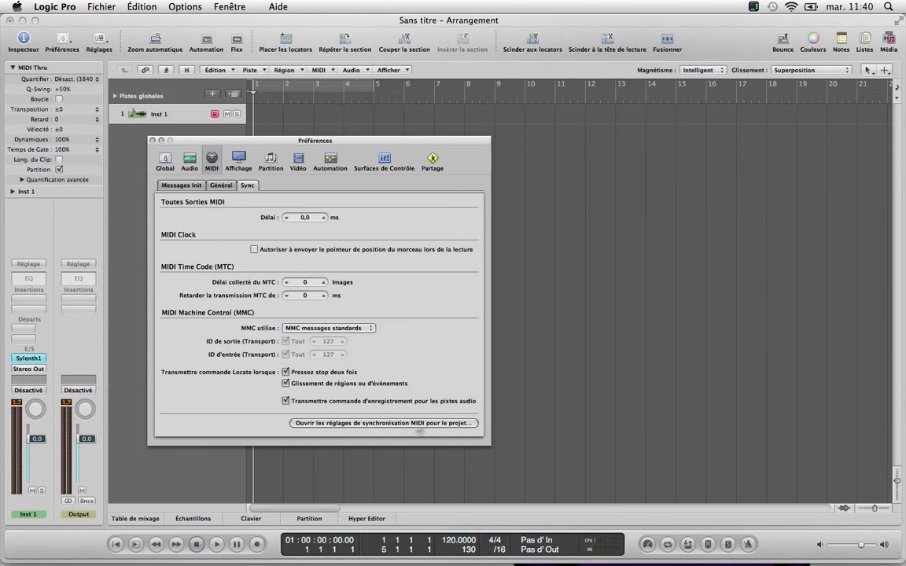
# - In the project's MIDI synchronization settings, enable MIDI Clock transmission to Destination 1, choose its output, and enable MMC transmission and MMC input learning
pyautogui.click(383, 425)
pyautogui.moveTo(393, 123); pyautogui.dragTo(530, 130)
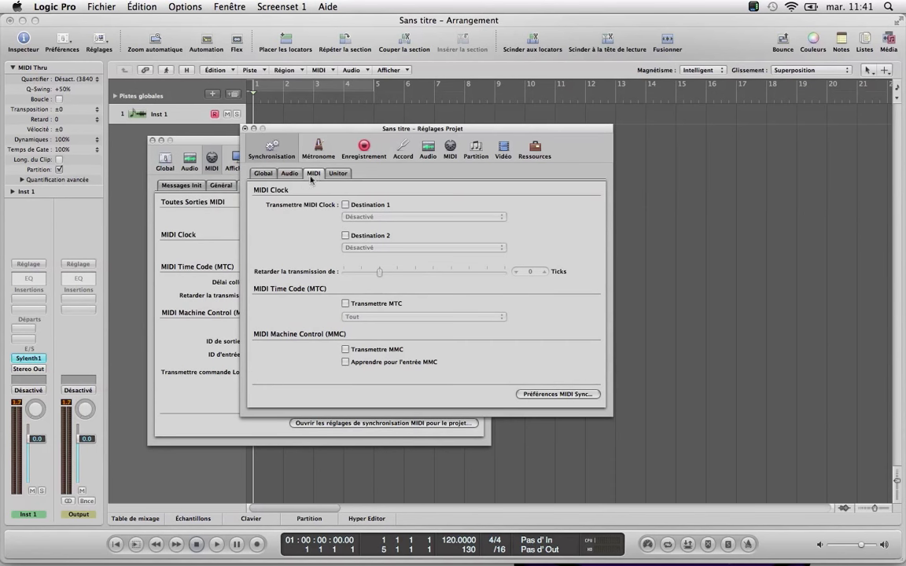
pyautogui.click(345, 204)
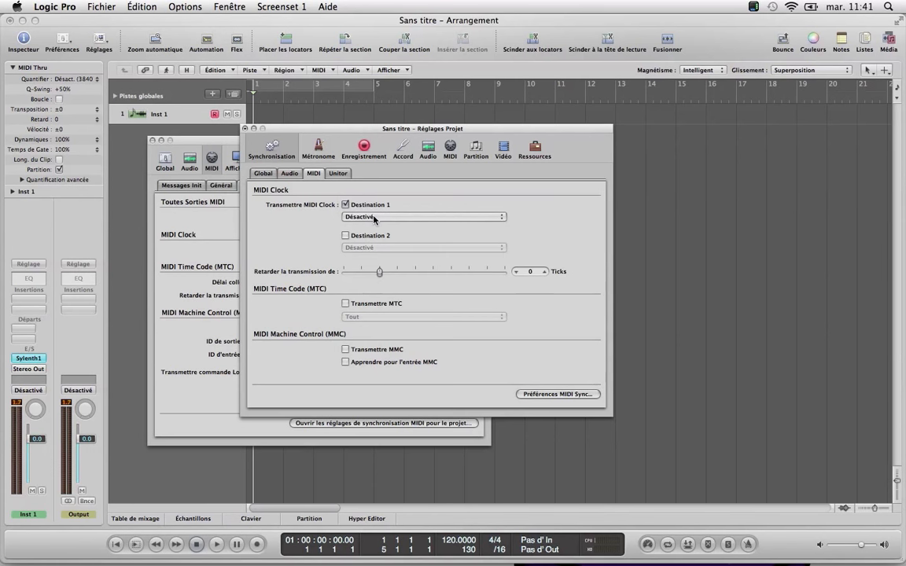
pyautogui.click(375, 217)
pyautogui.click(367, 226)
pyautogui.click(345, 350)
pyautogui.click(345, 362)
# - Display the project's global synchronization settings, then close the project settings and the preferences
pyautogui.click(263, 174)
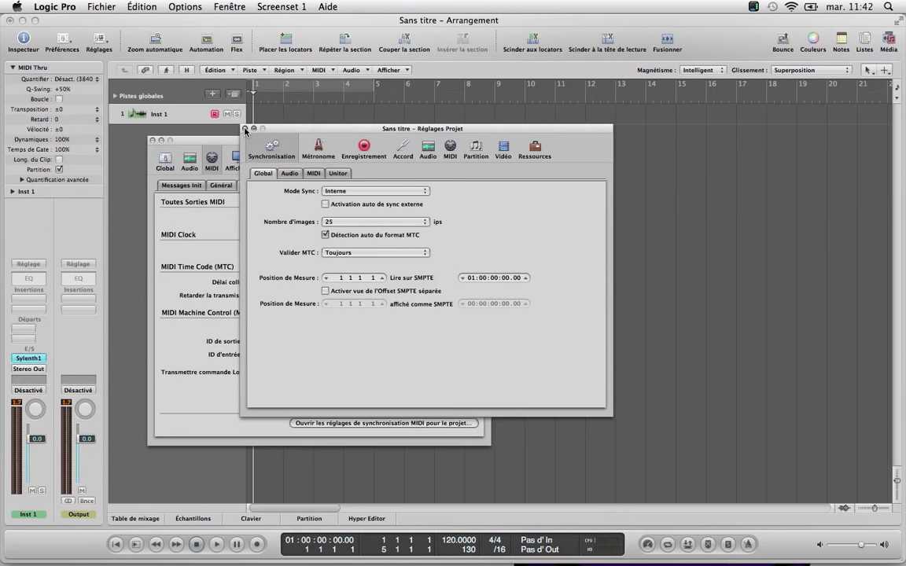
pyautogui.click(245, 129)
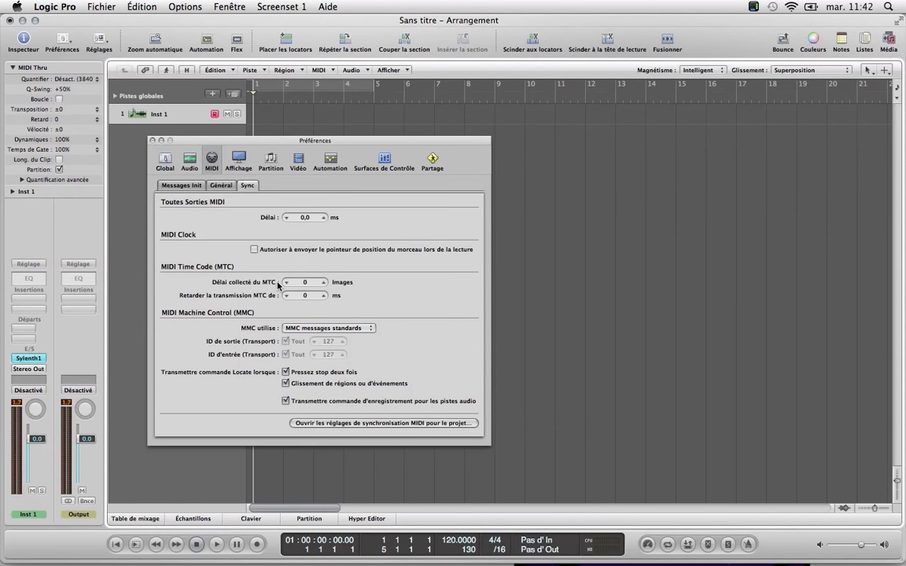
pyautogui.click(152, 141)
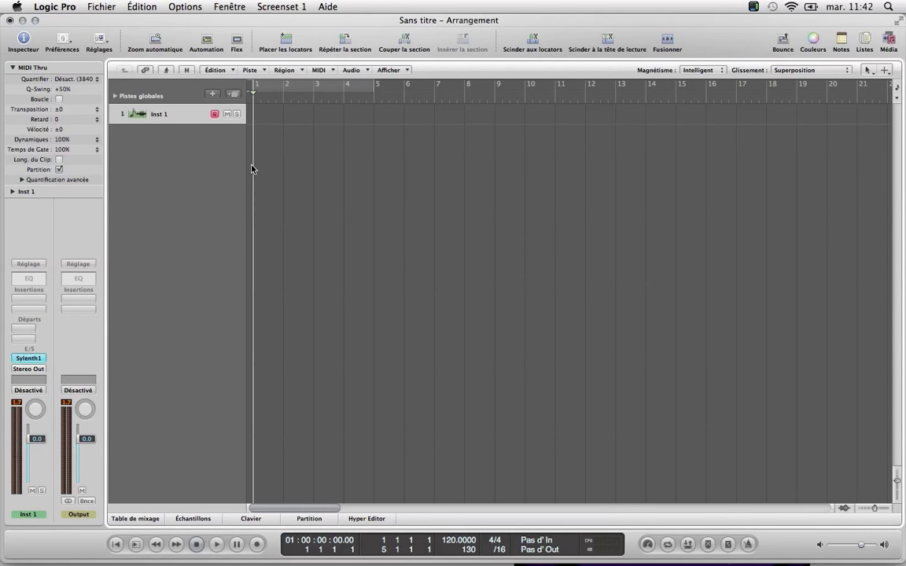
# - Play the project briefly from the start and stop playback
pyautogui.press('space')
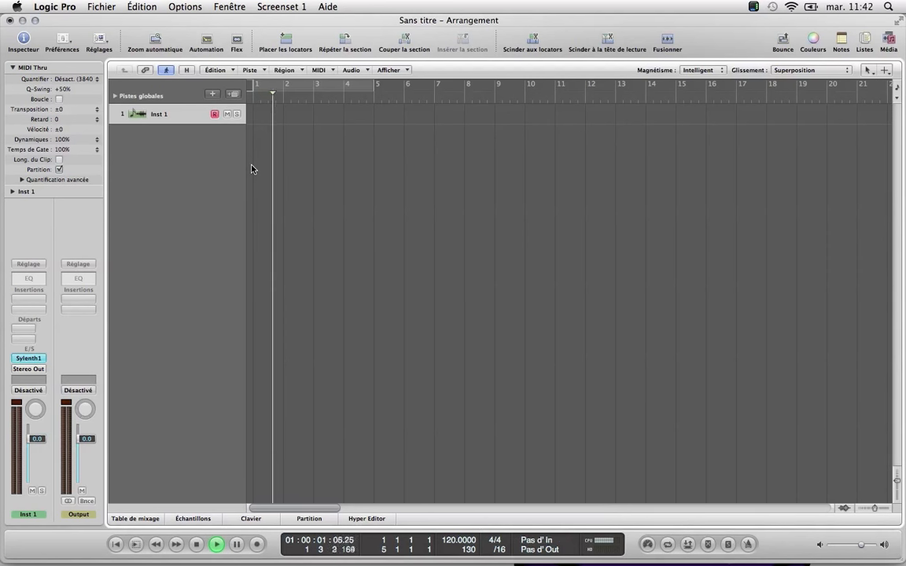
pyautogui.press('space')
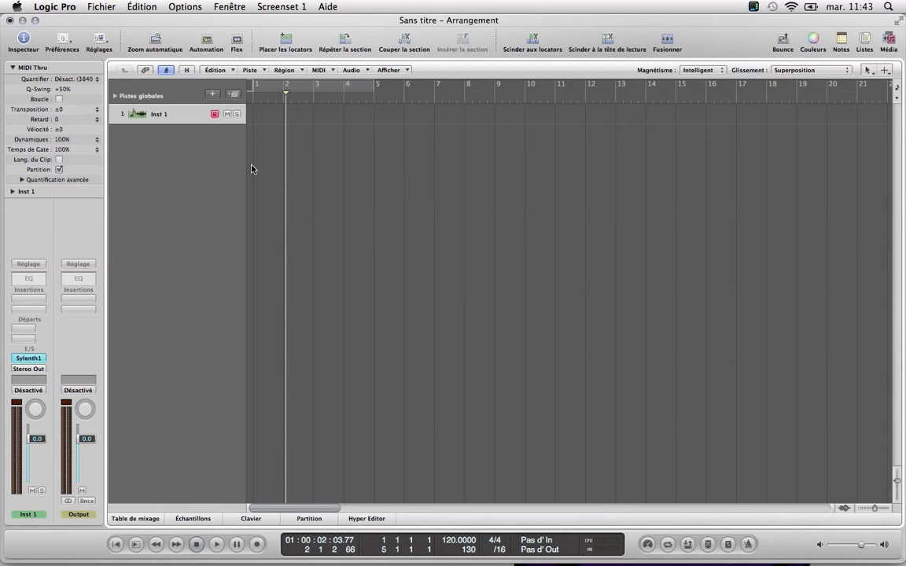